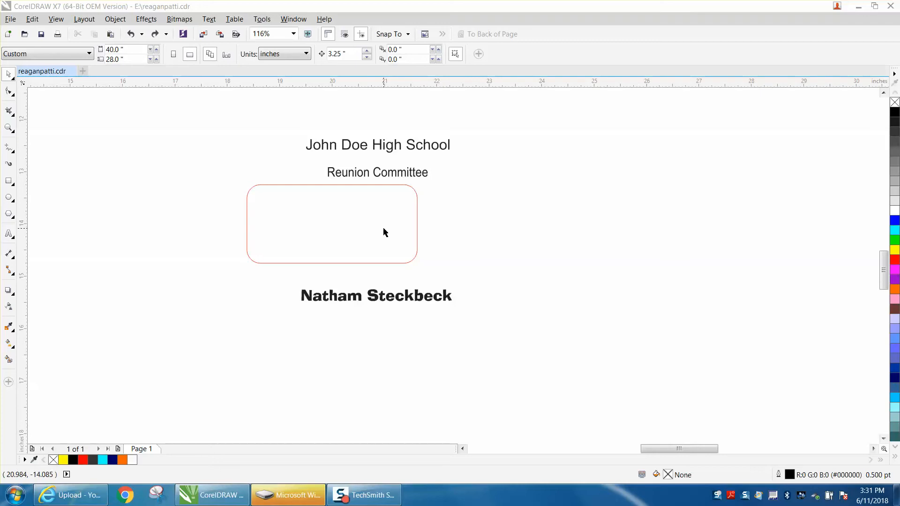
Step: Add a one-step inside contour offset 0.15" within the red rounded box
left_click(356, 186)
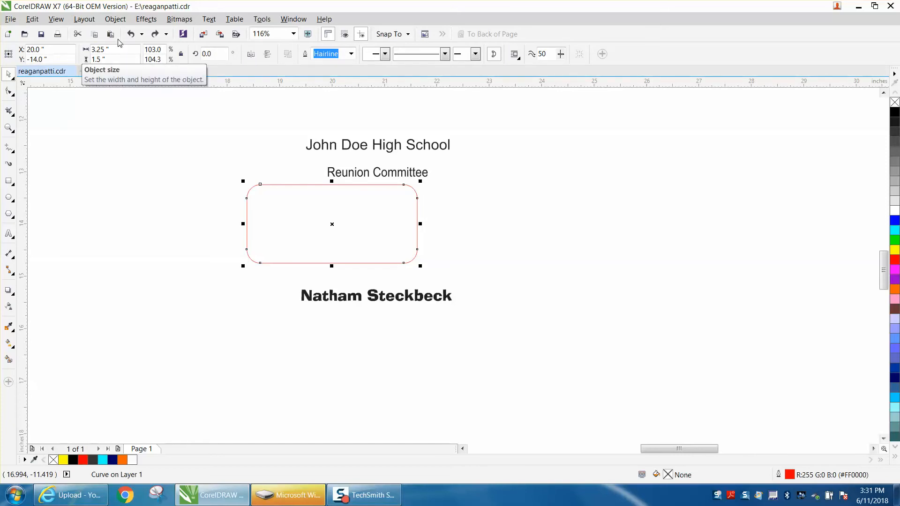
left_click(145, 19)
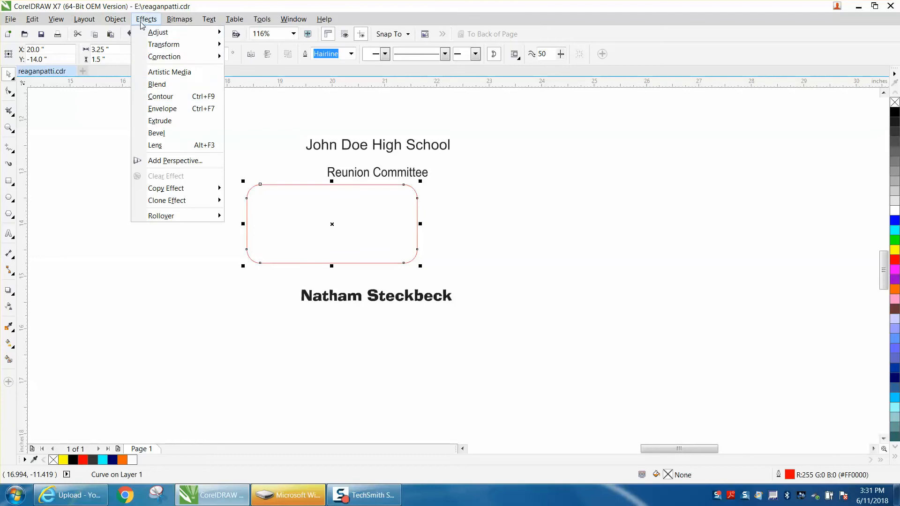
left_click(159, 97)
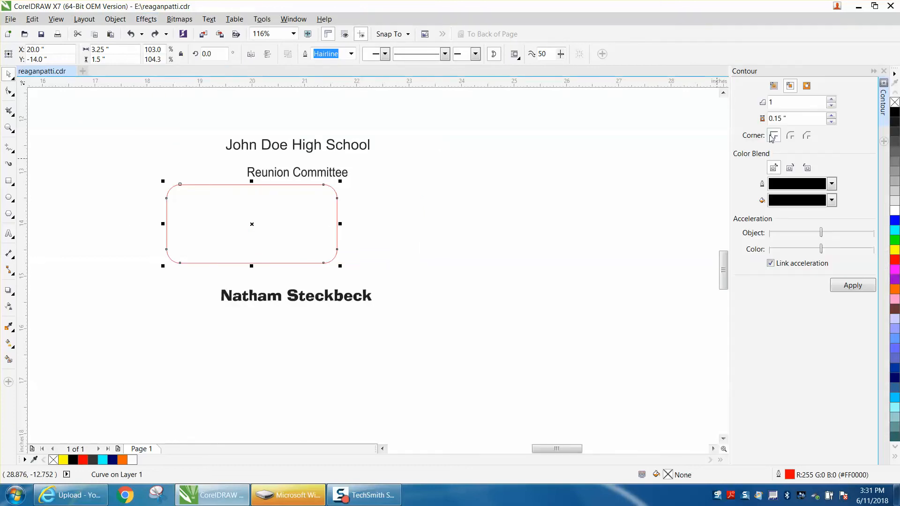
left_click(852, 286)
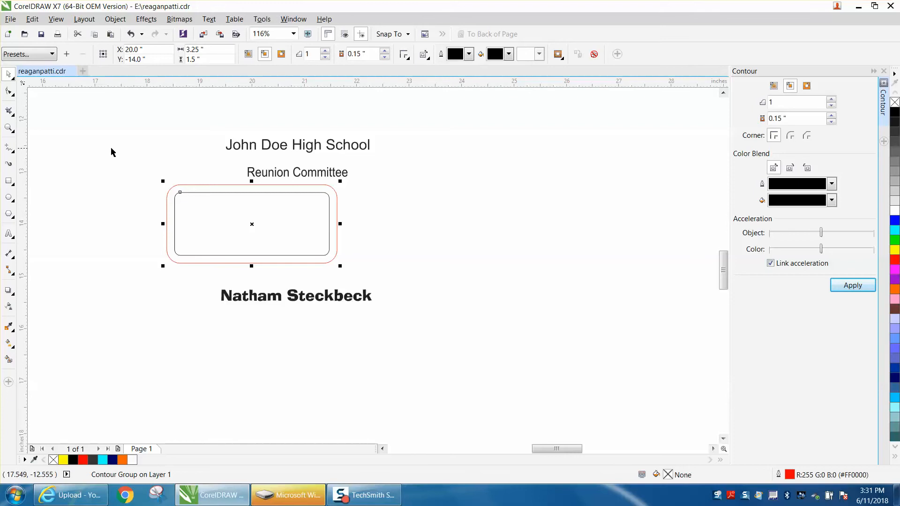
Step: Break the contour group apart and select the new inner rounded box
left_click(9, 127)
left_click_drag(146, 133, 462, 310)
key("space")
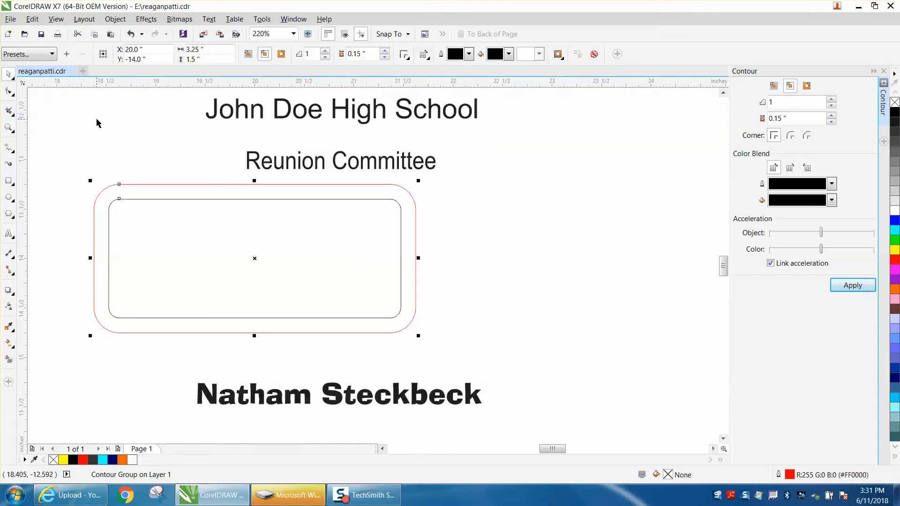
left_click(115, 19)
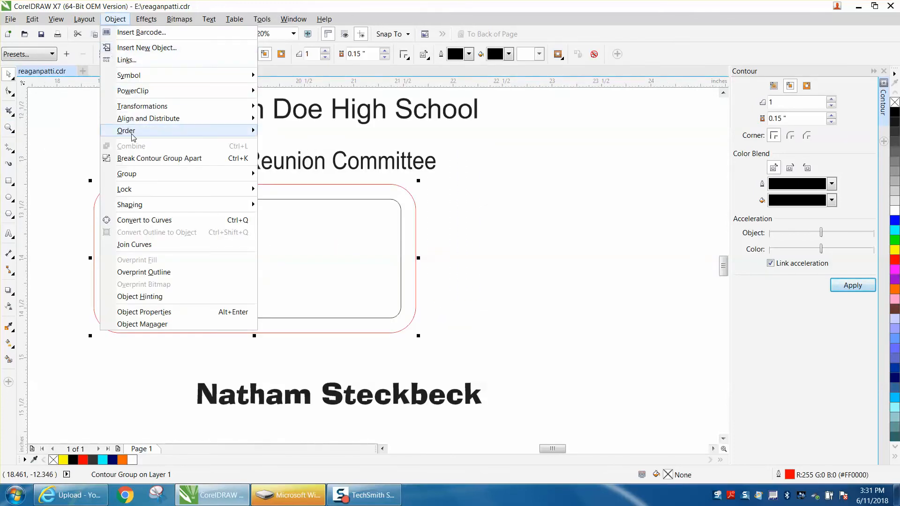
left_click(142, 153)
left_click(137, 148)
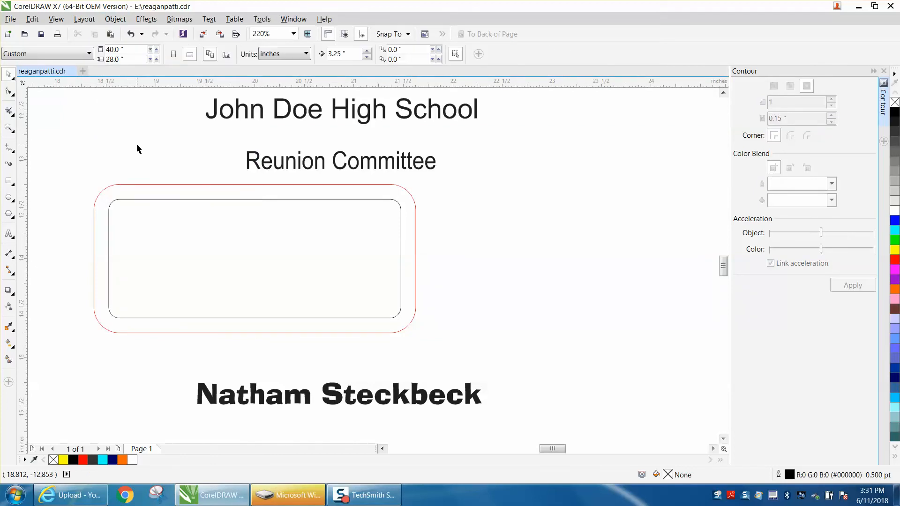
left_click(230, 201)
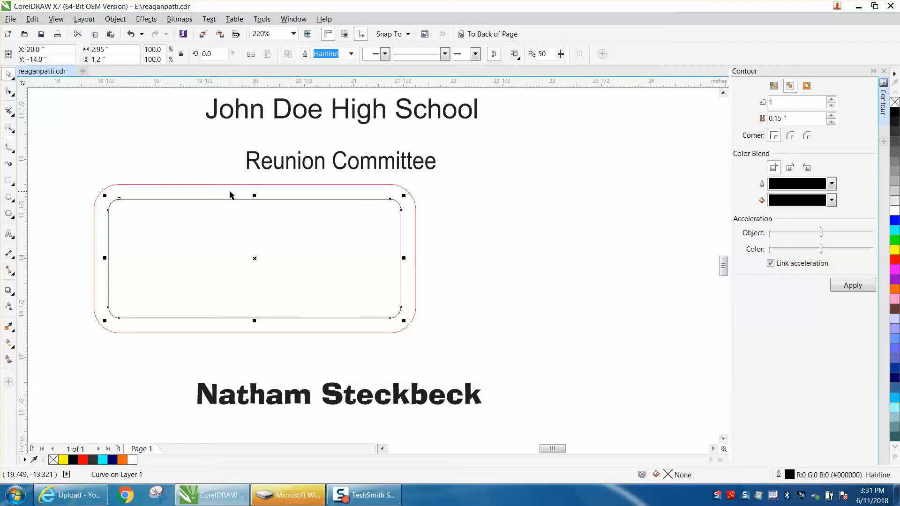
Step: Centre the attendee's name on the page and align it to the inner box's bottom edge
left_click(330, 384)
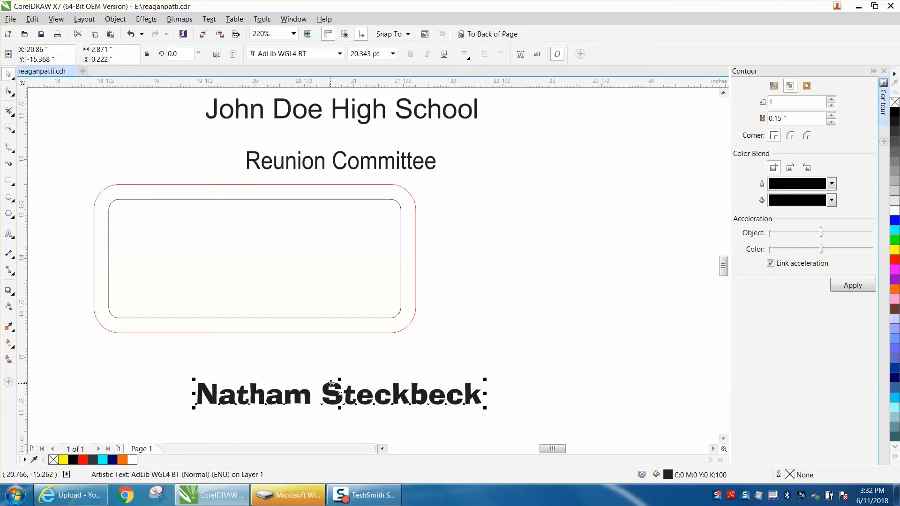
key("p")
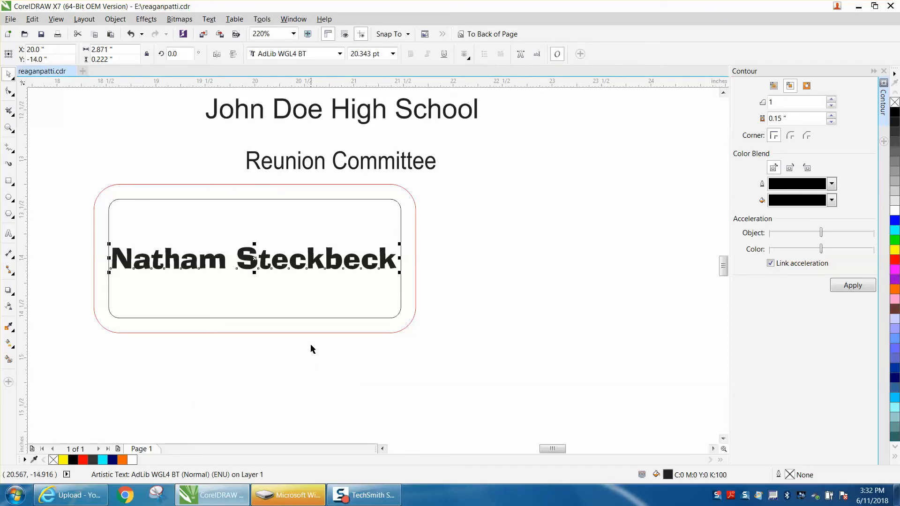
left_click(308, 319, "shift")
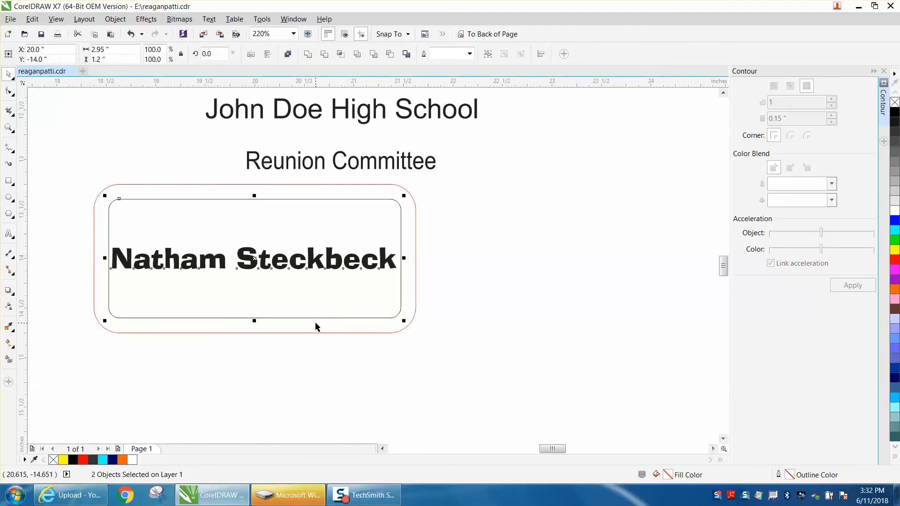
key("b")
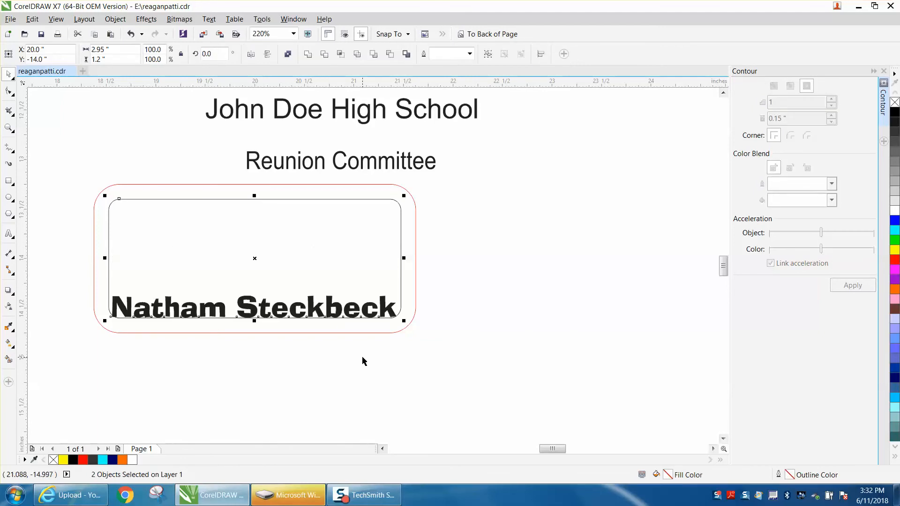
Step: Align the school heading to the inner box's top and centre 'Reunion Committee' on the page
left_click(404, 119)
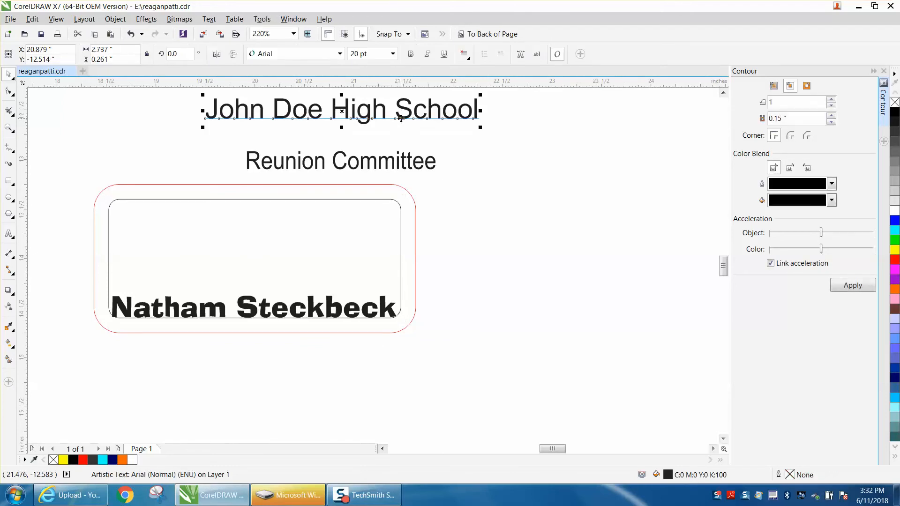
key("p")
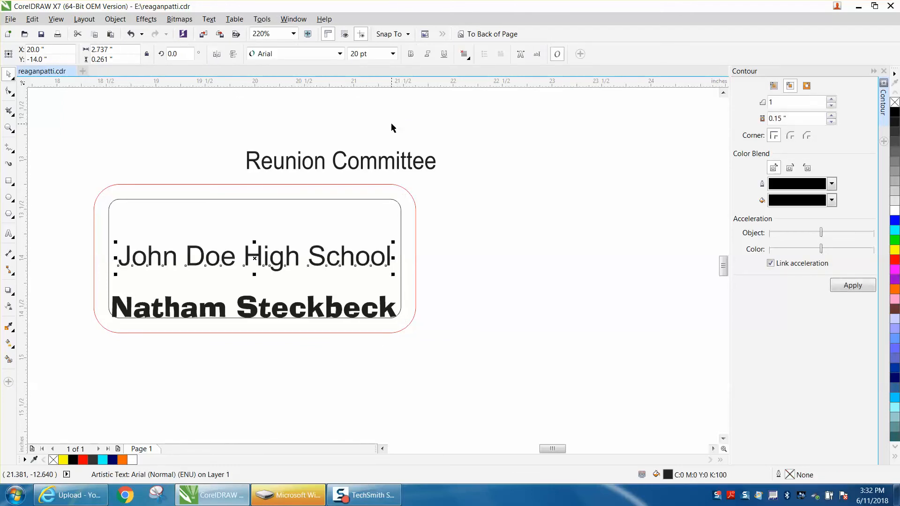
left_click(319, 200, "shift")
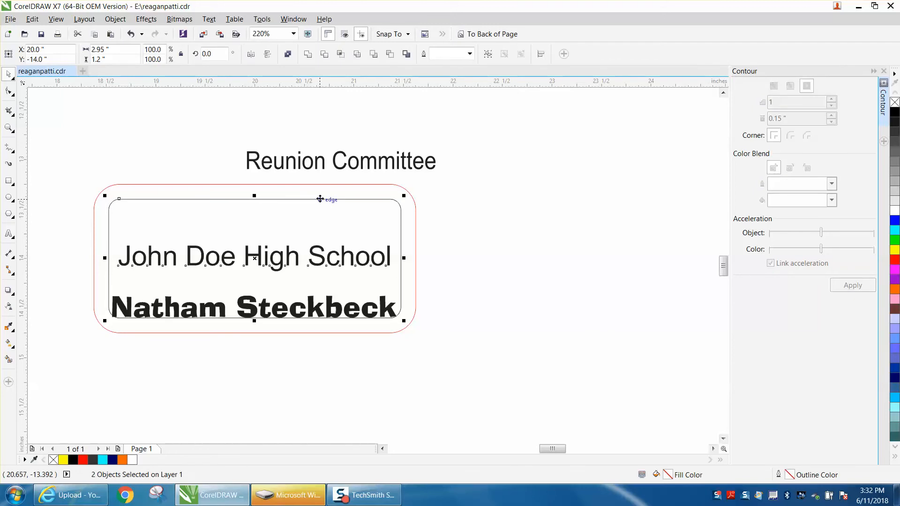
key("t")
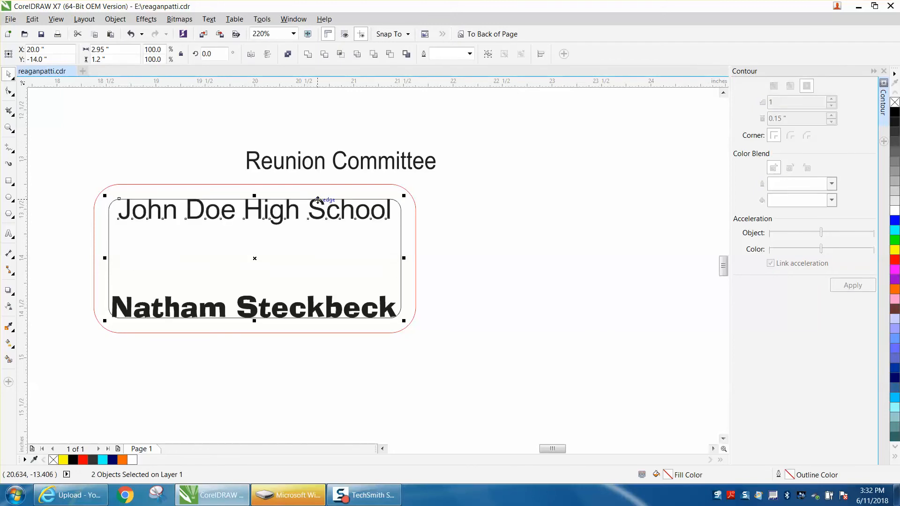
left_click(339, 170)
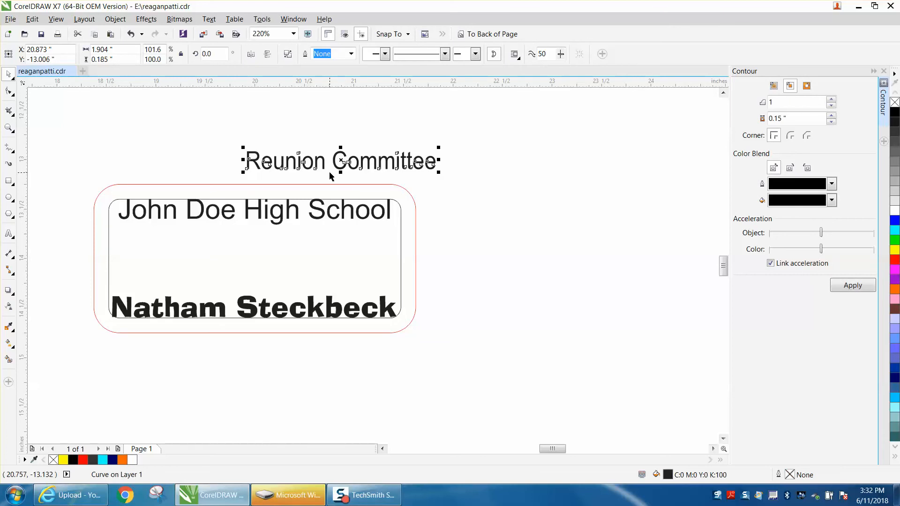
key("p")
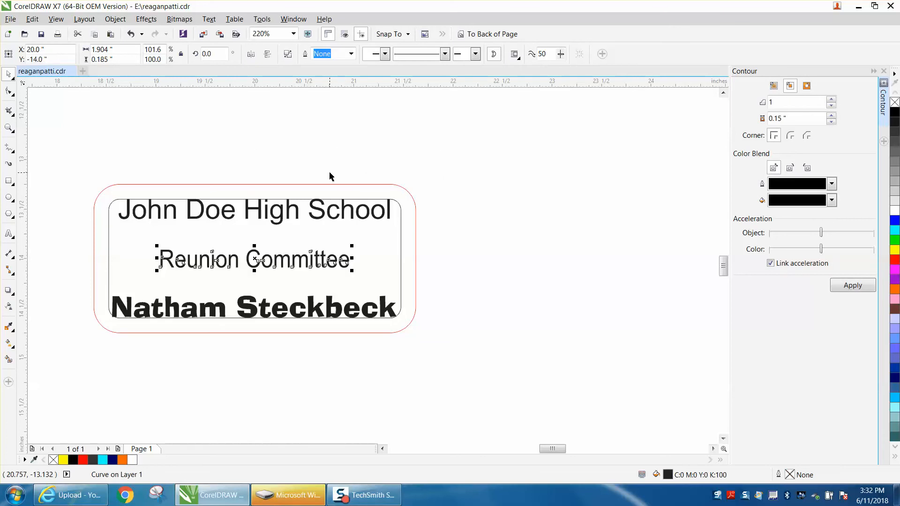
left_click(504, 283)
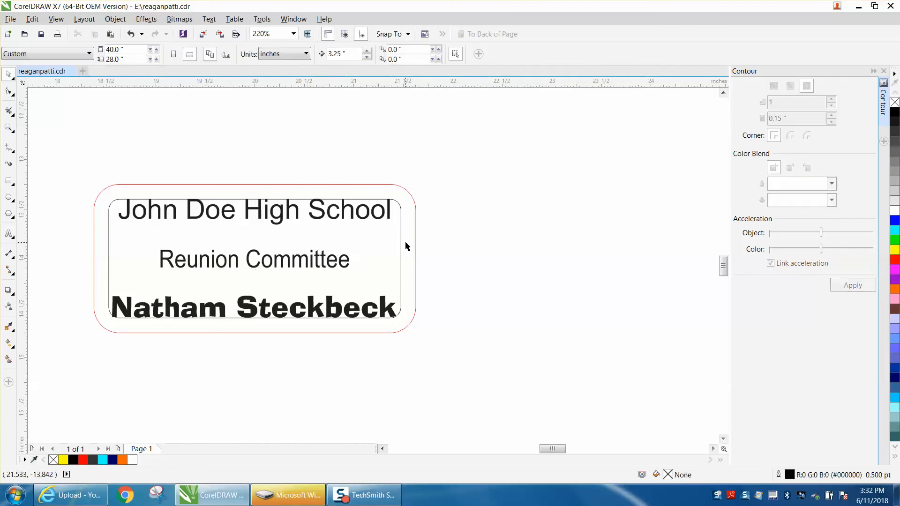
Step: Delete the inner black rounded box while keeping the red outer outline
left_click(412, 249)
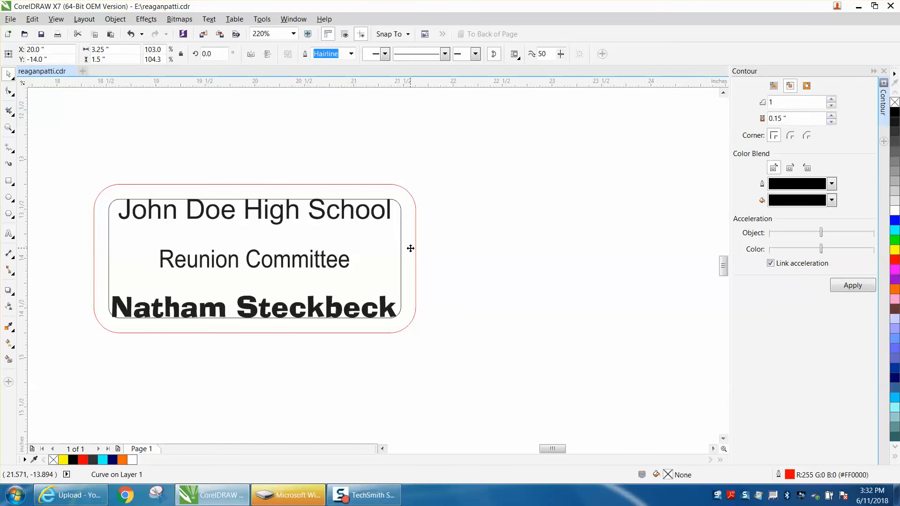
key("Delete")
left_click(127, 35)
left_click(391, 247)
left_click(401, 248)
left_click(401, 248)
key("Delete")
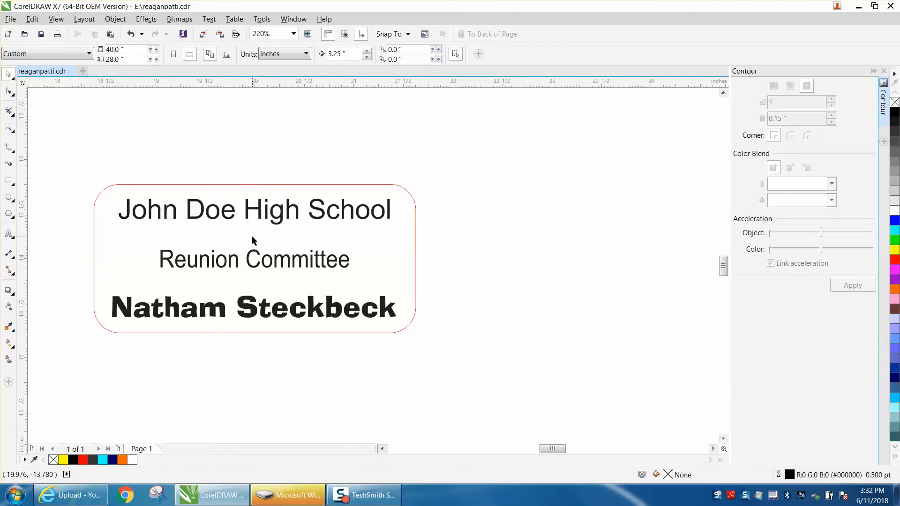
Step: Move the whole badge to the page's top-left corner and zoom in on it
scroll(465, 253, "down", 5)
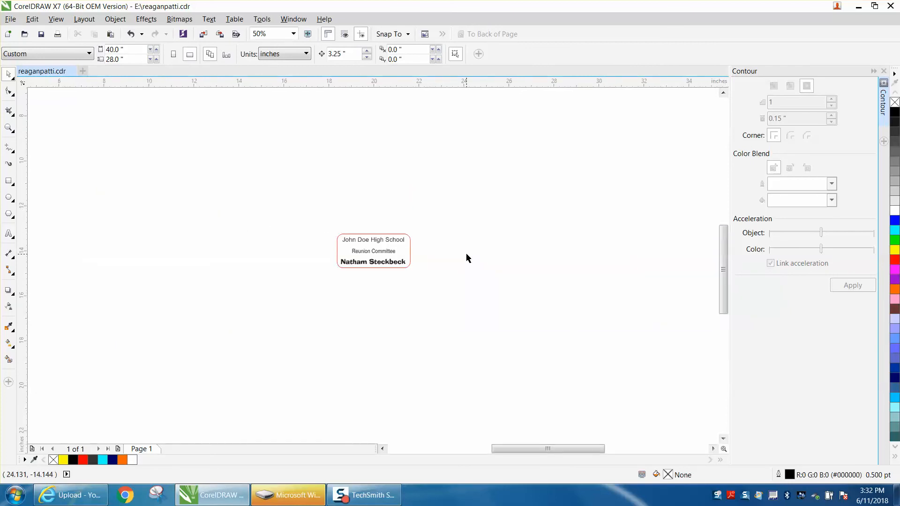
left_click_drag(393, 242, 215, 106)
left_click(10, 129)
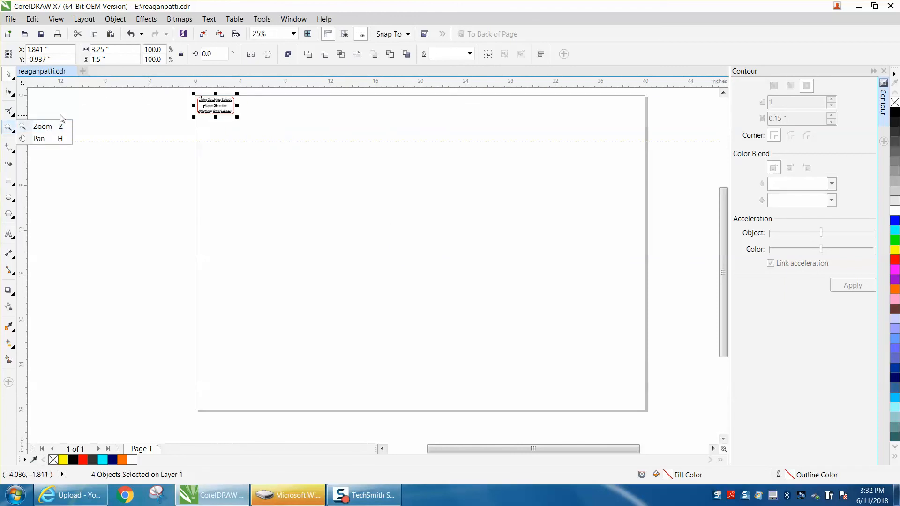
left_click(42, 126)
left_click_drag(183, 95, 499, 208)
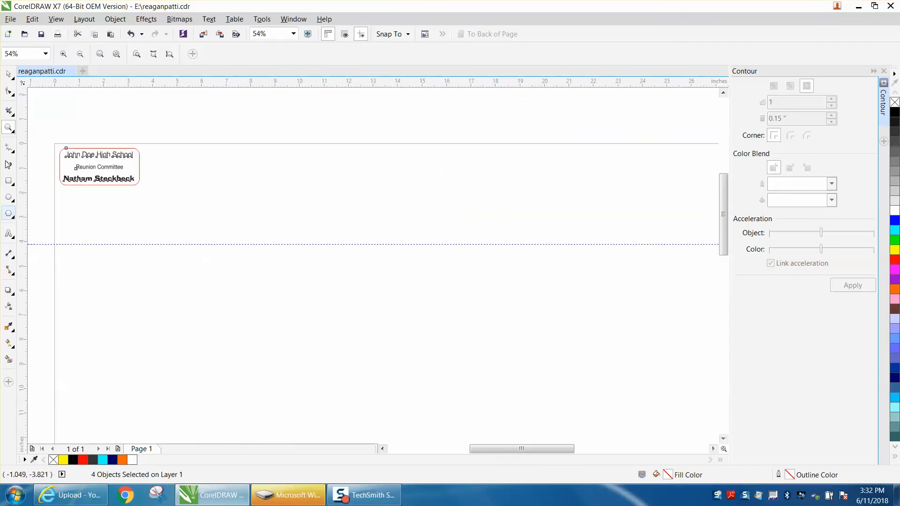
Step: Move the horizontal guideline to a Y position of -4.0 inches
left_click(8, 74)
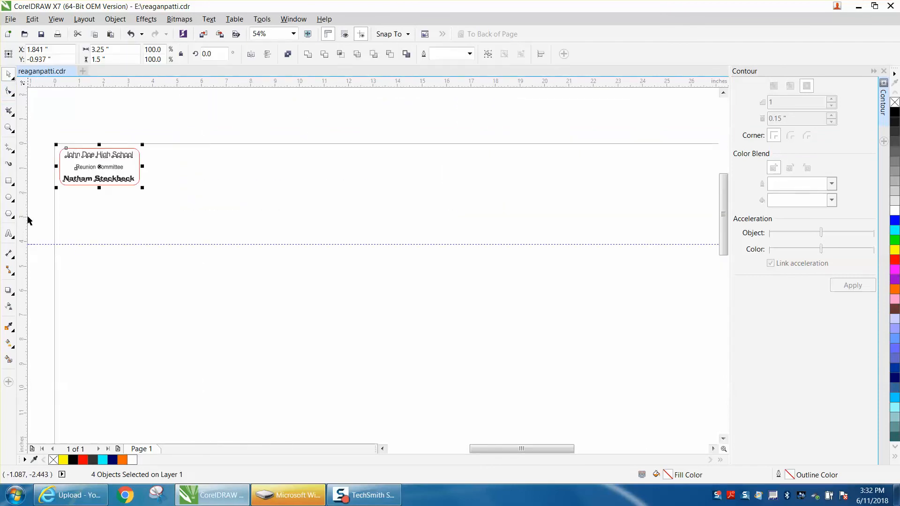
left_click(42, 244)
left_click(50, 59)
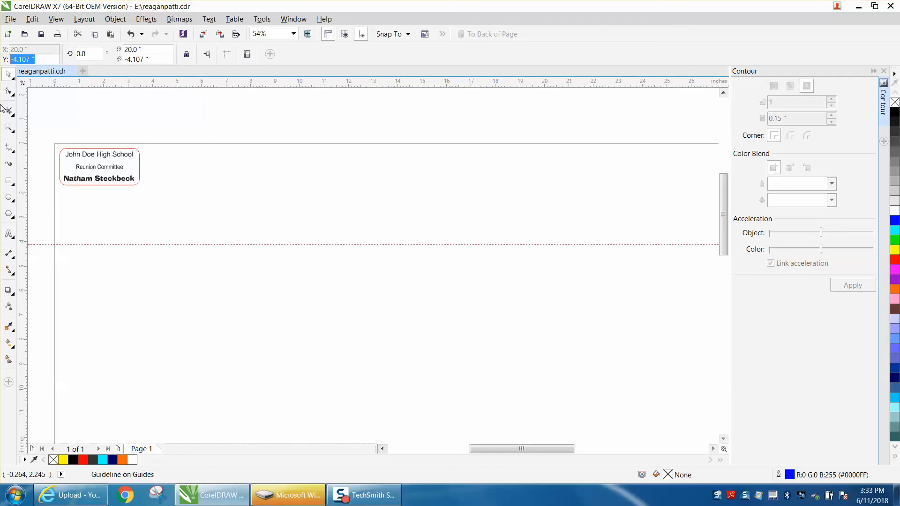
type("-4")
key("Return")
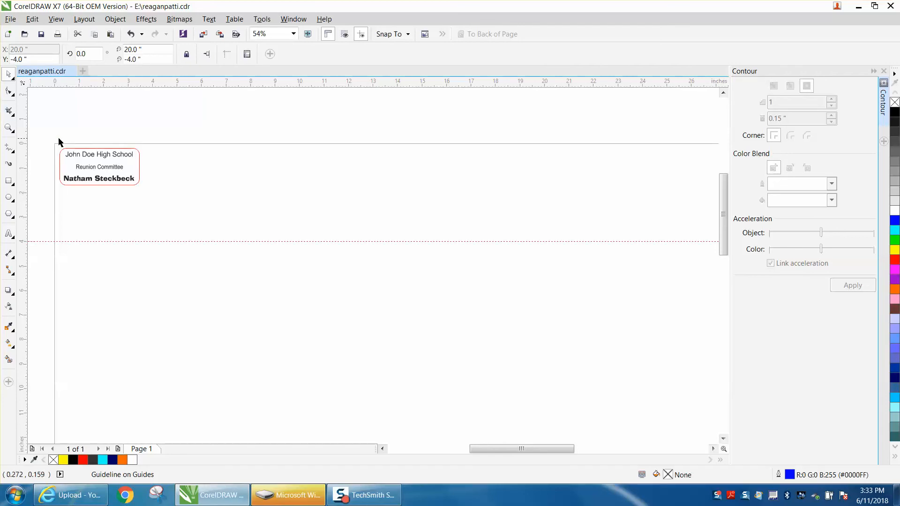
Step: Set the nudge distance to 3 and select all parts of the badge together
left_click(66, 154)
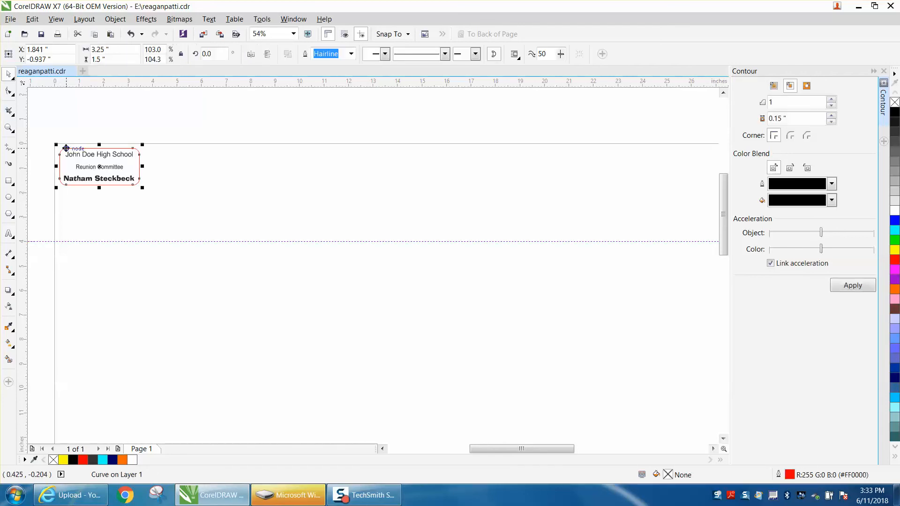
left_click(85, 125)
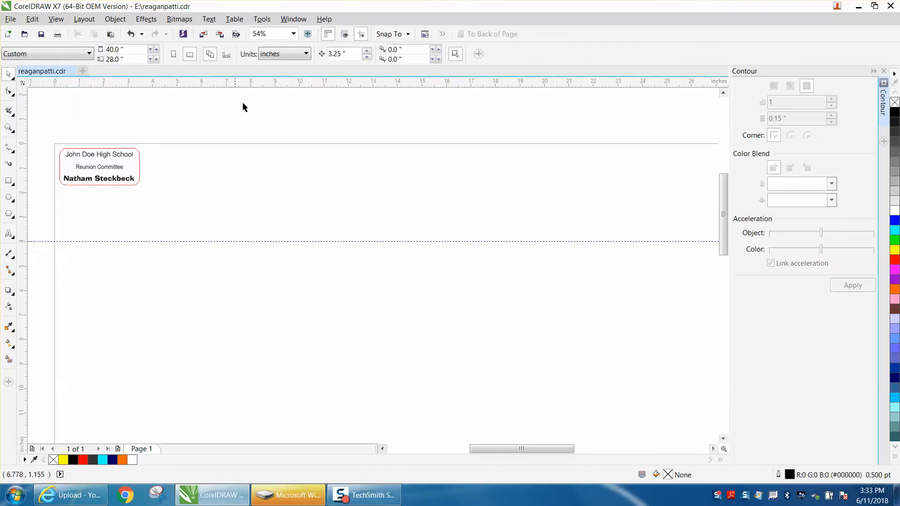
left_click(352, 52)
type("3.4")
left_click_drag(52, 136, 189, 202)
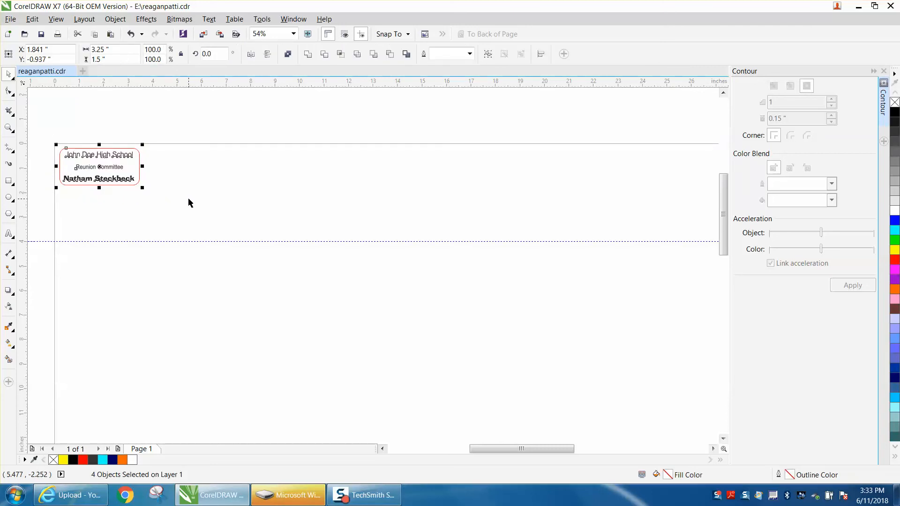
Step: Duplicate the badge to the right to make five in a row, then zoom in on them
key("ctrl+d")
key("ctrl+d")
key("ctrl+d")
key("ctrl+d")
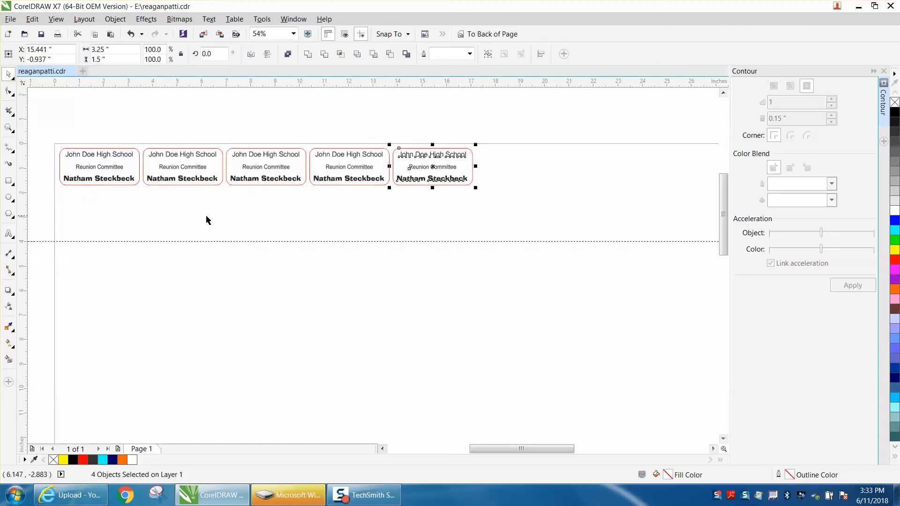
left_click(206, 231)
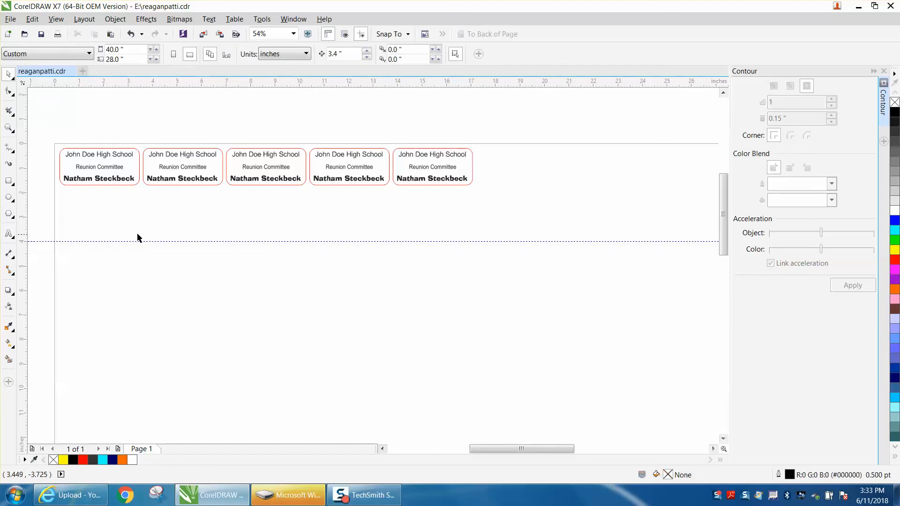
left_click(12, 130)
left_click_drag(48, 133, 588, 263)
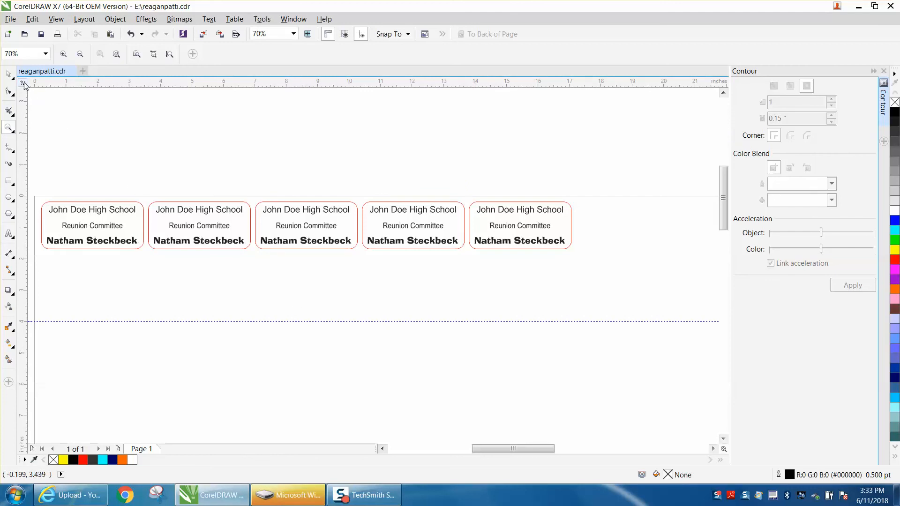
Step: Select the second badge's name text, leaving its alignment centred
left_click(9, 74)
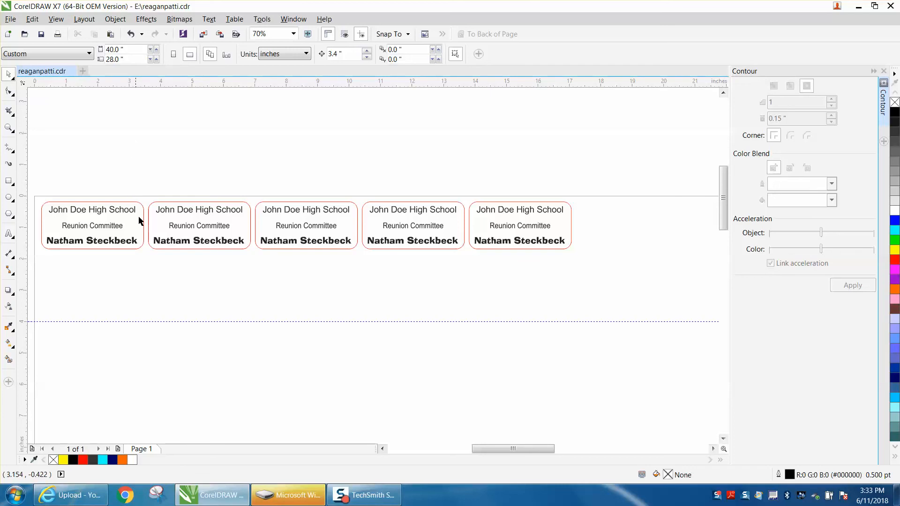
left_click(188, 245)
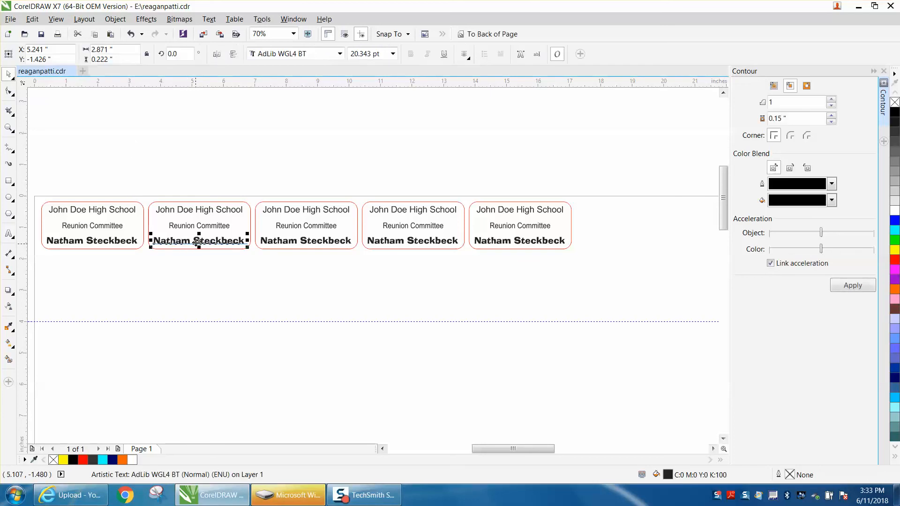
left_click(464, 54)
left_click(477, 96)
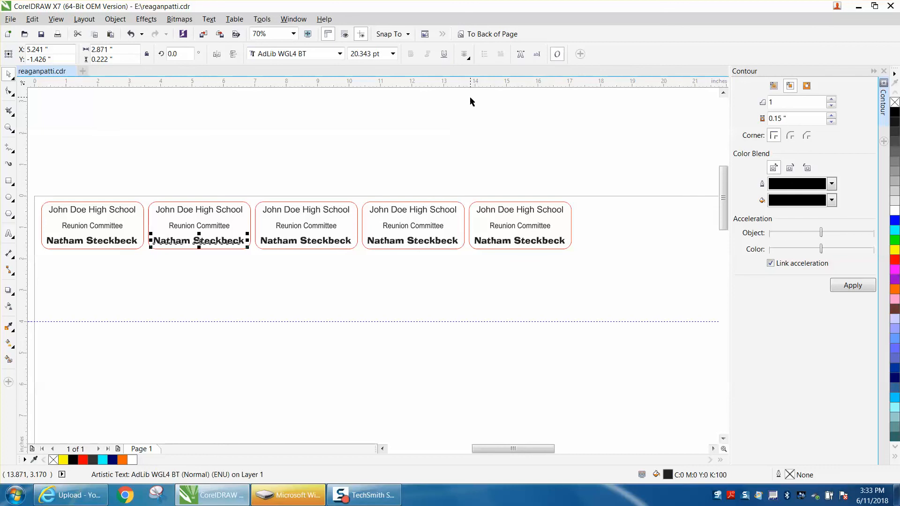
Step: Replace the second badge's copied name with another attendee's full name in Edit Text
left_click(536, 54)
left_click_drag(491, 137, 354, 134)
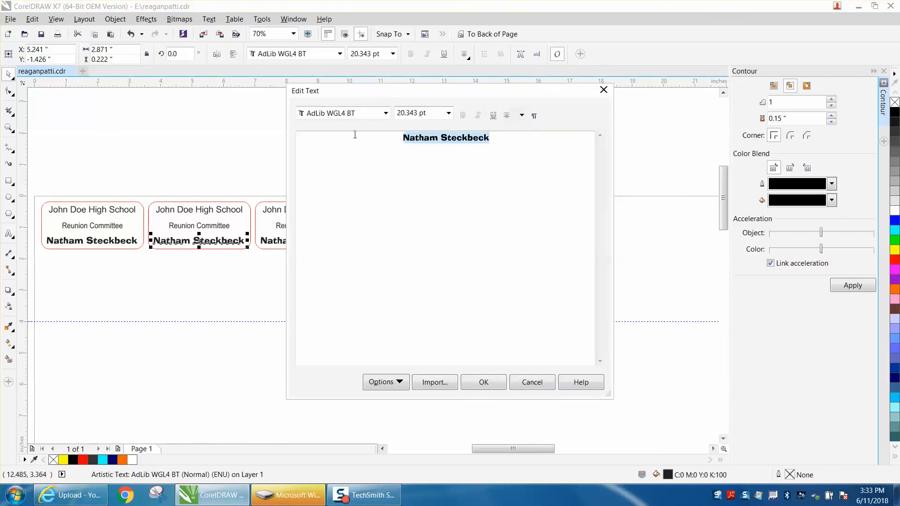
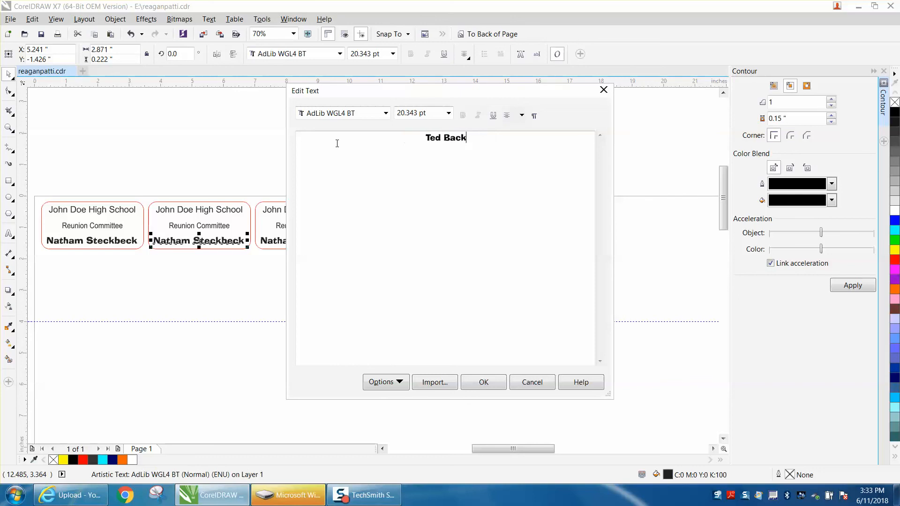
left_click(483, 383)
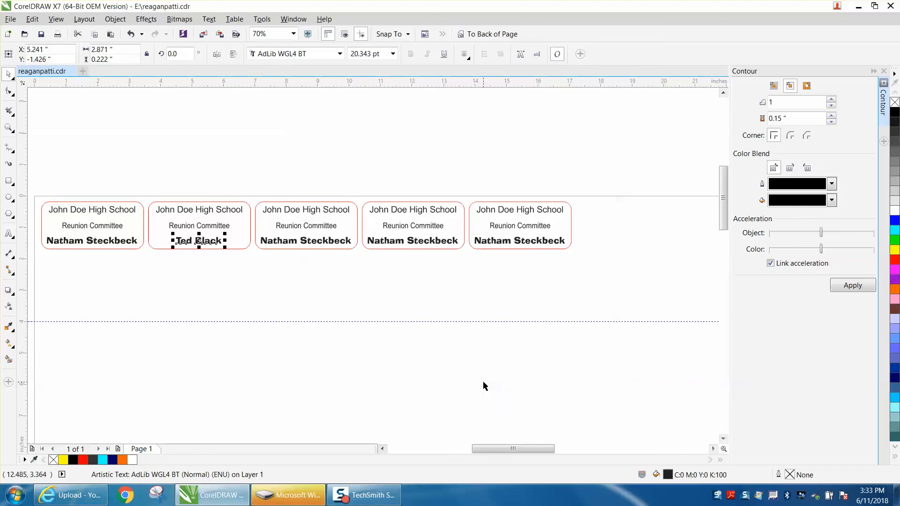
left_click(202, 267)
left_click(309, 245)
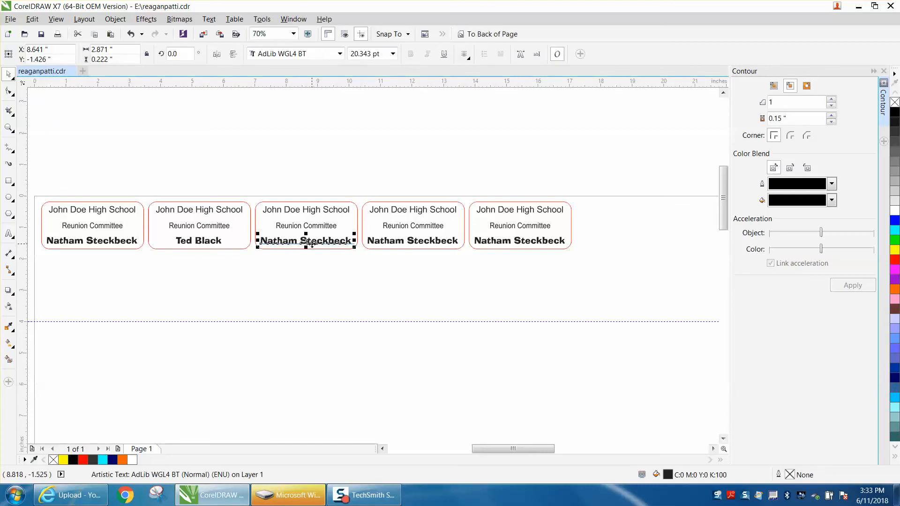
Step: Replace the third badge's copied name with a different attendee's full name in Edit Text
left_click(537, 54)
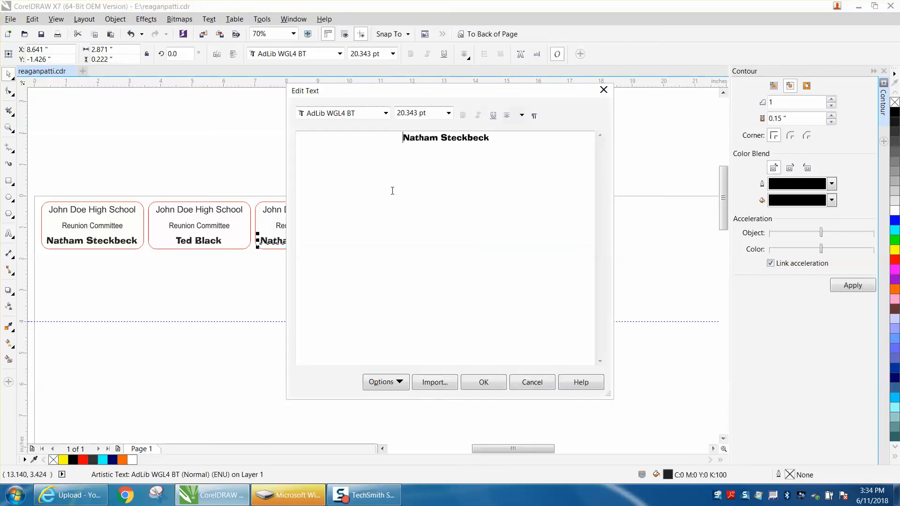
left_click_drag(491, 139, 375, 145)
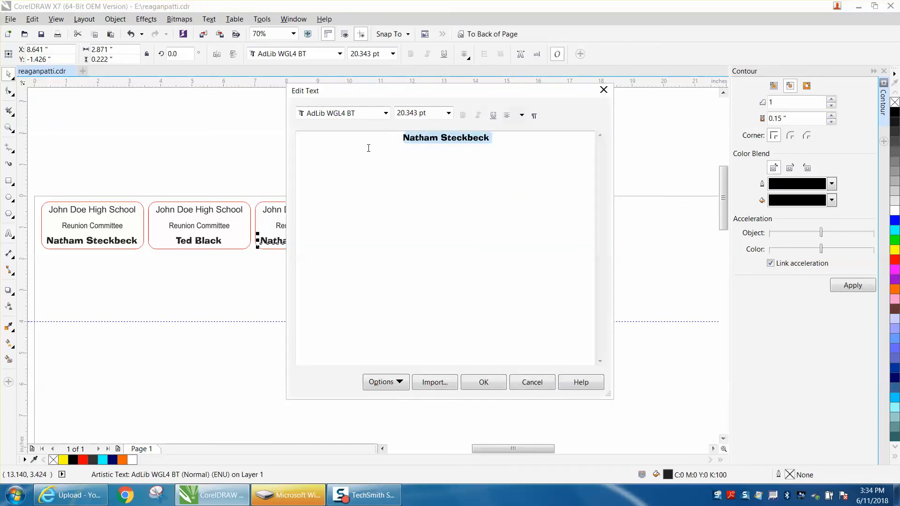
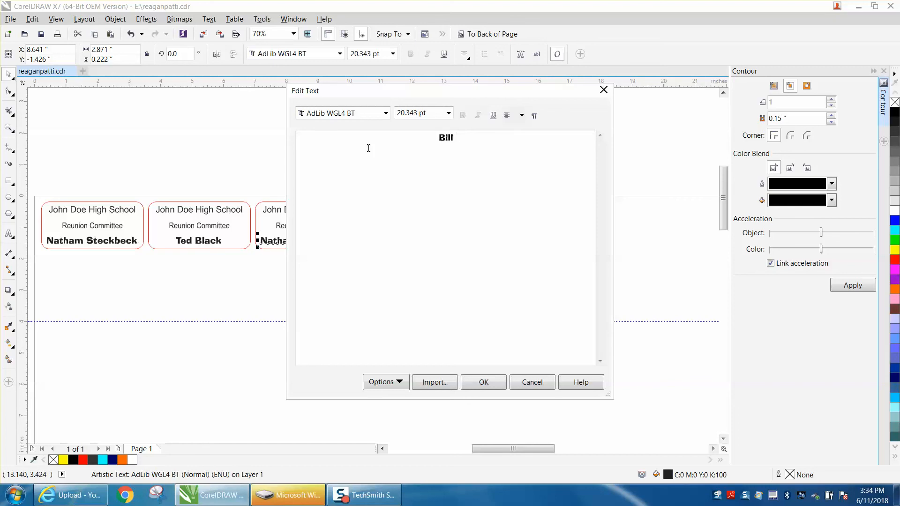
left_click(487, 383)
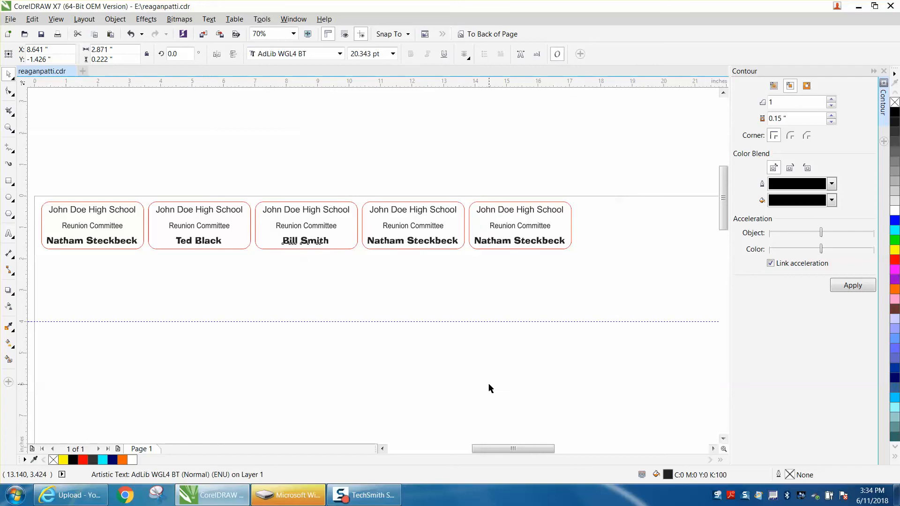
Step: Zoom in on the row of badges to review the personalised names
left_click(9, 127)
left_click_drag(32, 175, 616, 304)
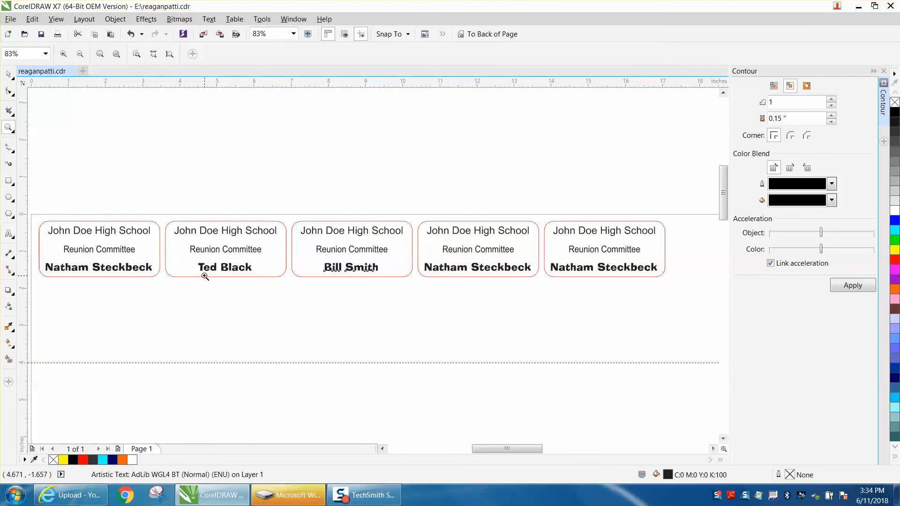
scroll(205, 277, "down", 2)
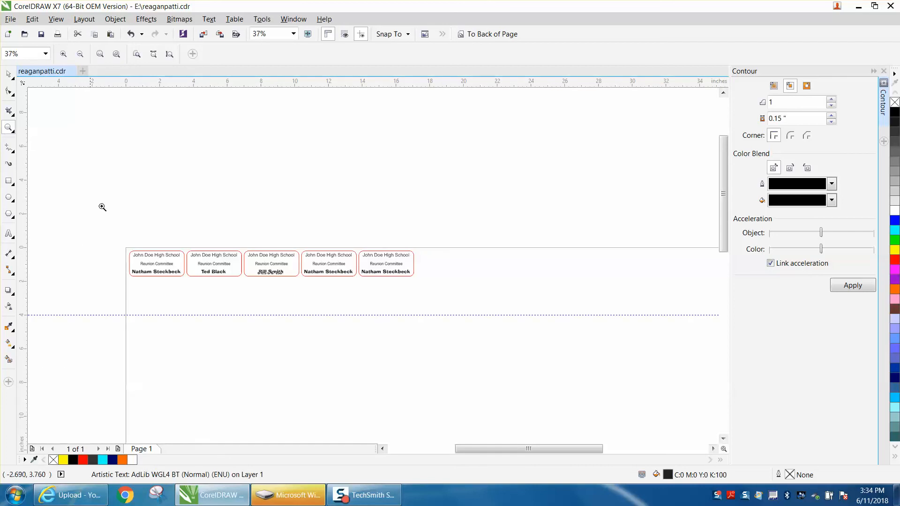
left_click_drag(121, 241, 445, 317)
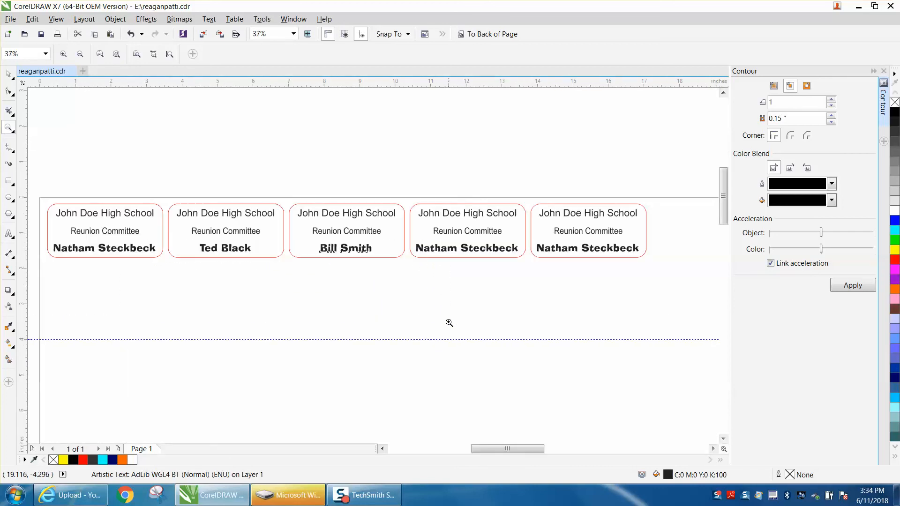